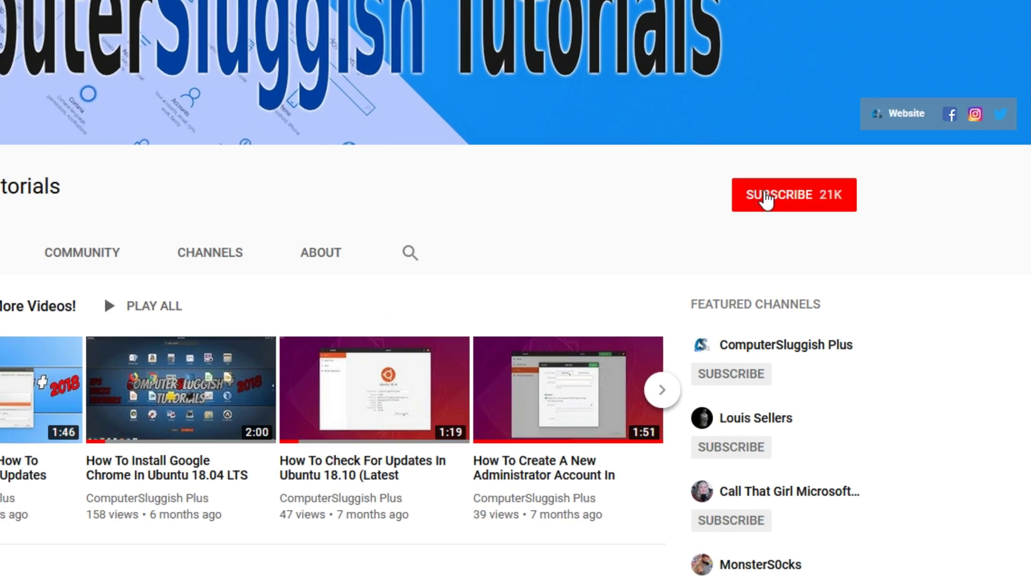
Subscribe to the ComputerSluggish Tutorials channel and turn on its notifications
{"action": "left_click", "coordinate": [805, 204]}
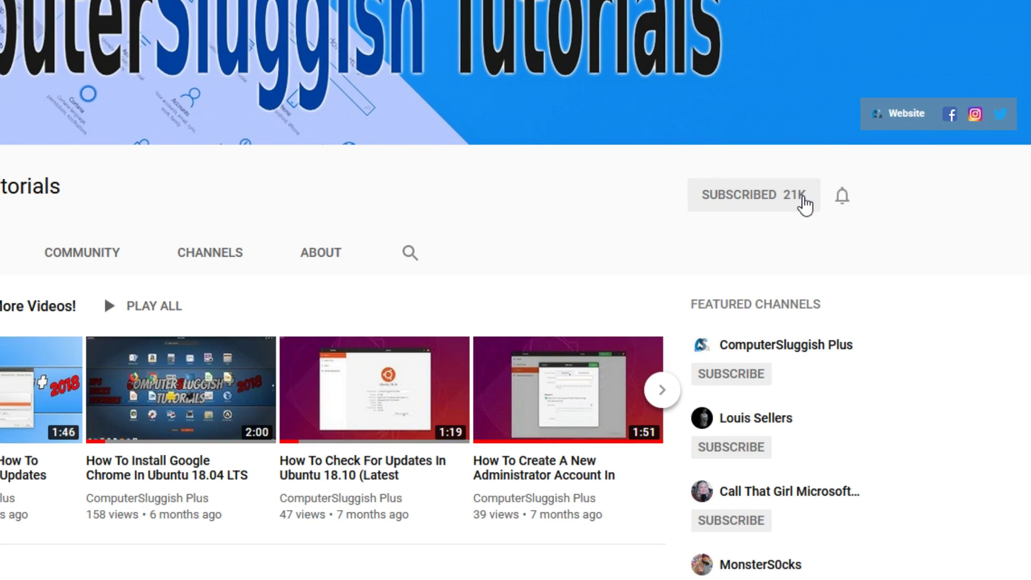
{"action": "left_click", "coordinate": [843, 198]}
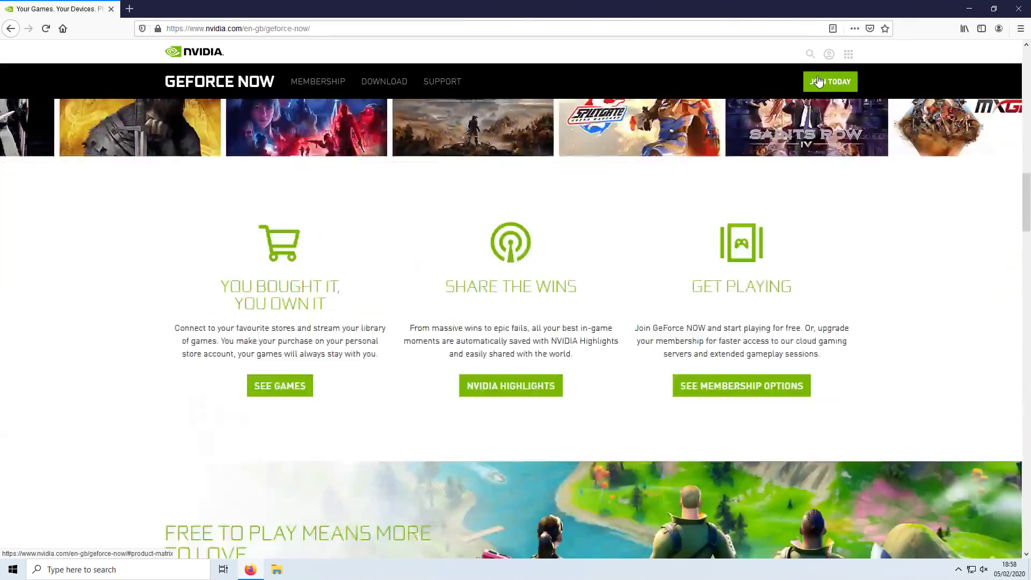
Go to the GeForce NOW membership options and join with the Free plan
{"action": "left_click", "coordinate": [819, 81]}
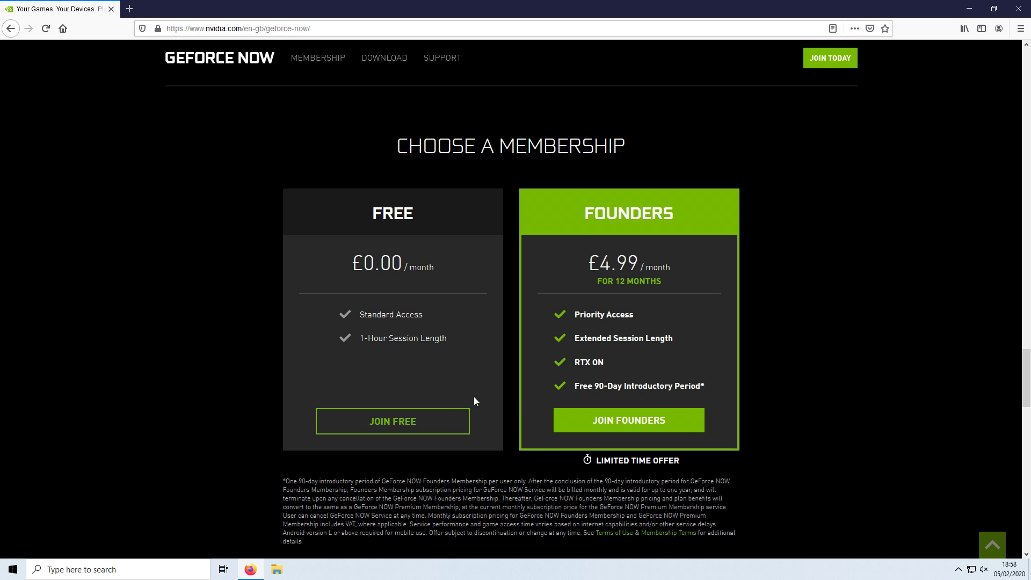
{"action": "left_click", "coordinate": [435, 419]}
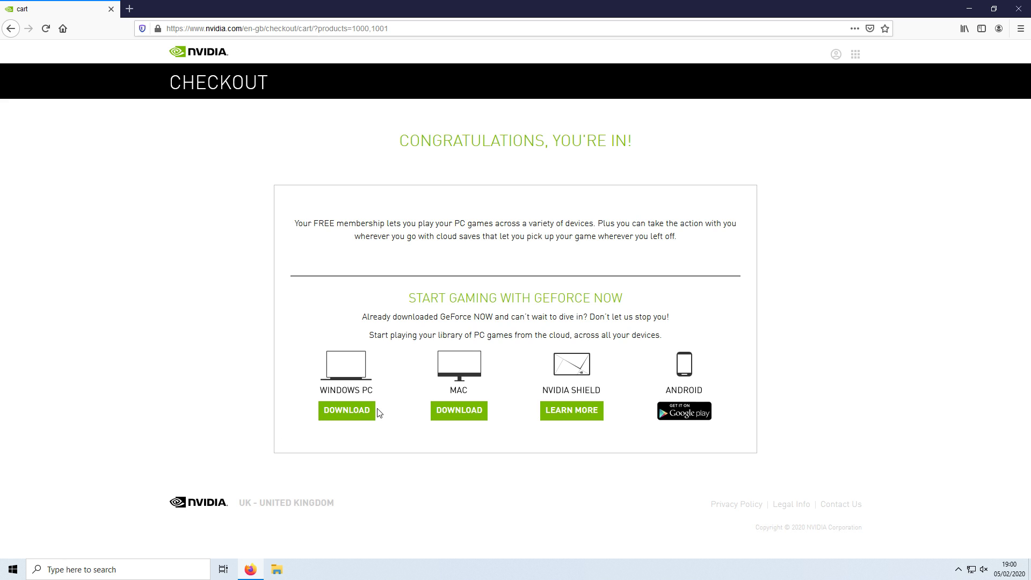
Download the Windows PC version of GeForce NOW, saving GeForceNOW-release.exe, and show the browser's downloads
{"action": "left_click", "coordinate": [337, 416]}
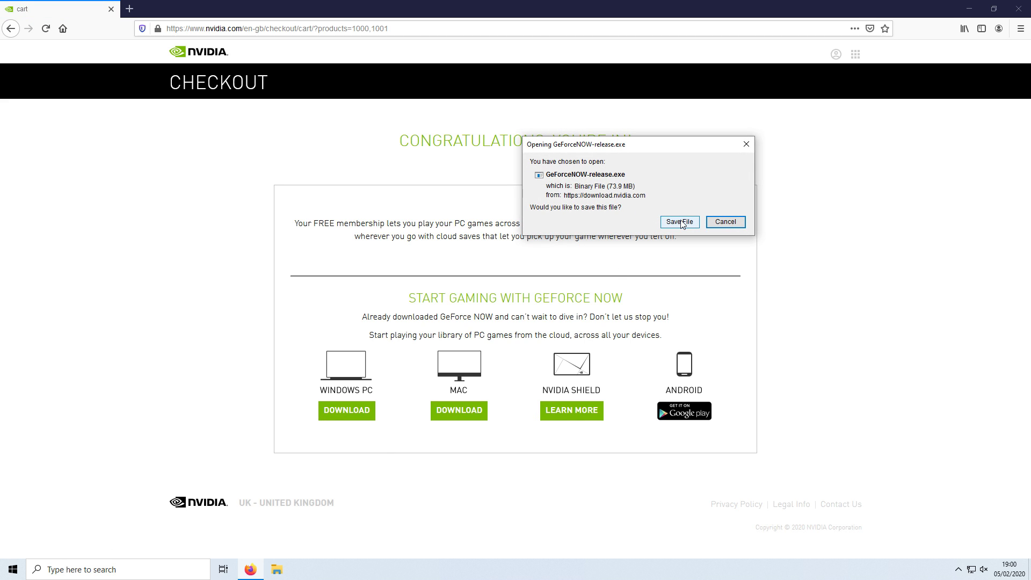
{"action": "left_click", "coordinate": [680, 221]}
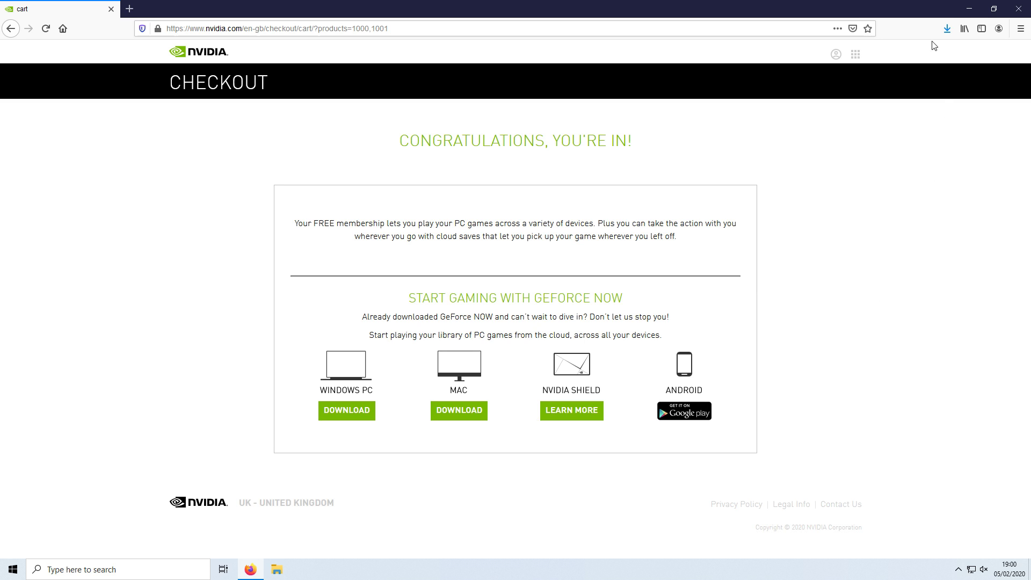
{"action": "left_click", "coordinate": [947, 32]}
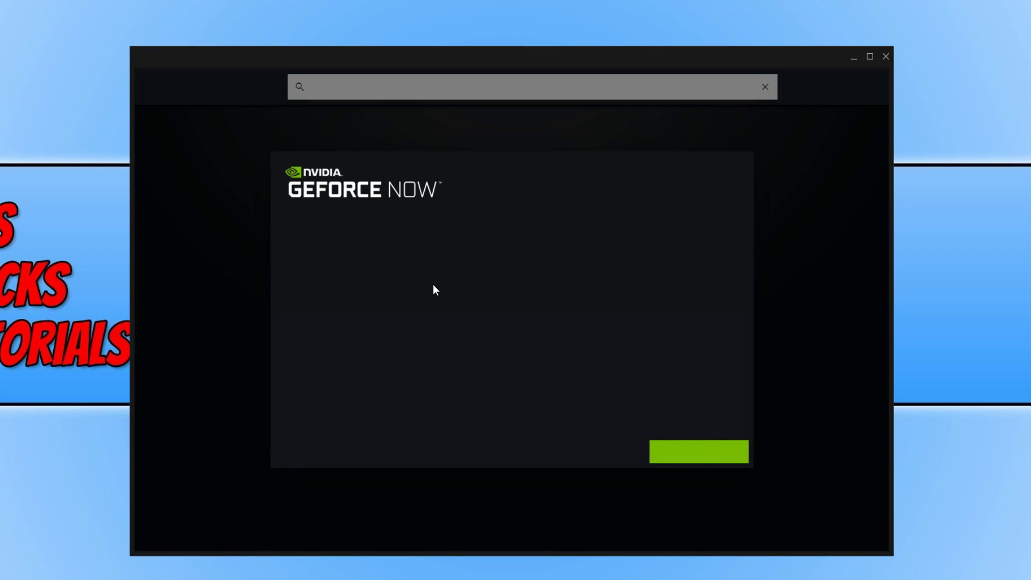
Dismiss the GeForce NOW welcome screen and the release highlights, and log in to the NVIDIA account
{"action": "left_click", "coordinate": [698, 454]}
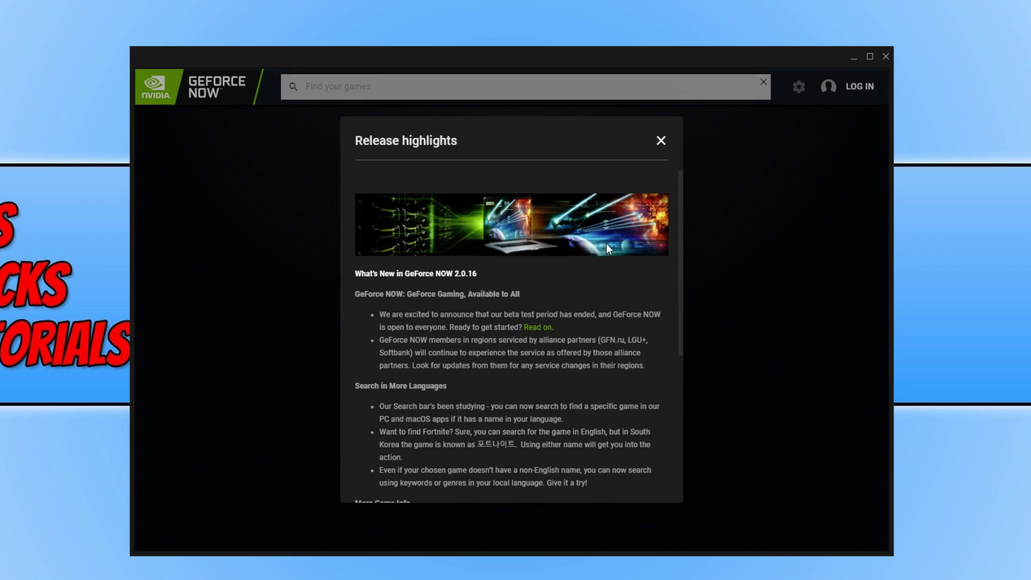
{"action": "left_click", "coordinate": [662, 141]}
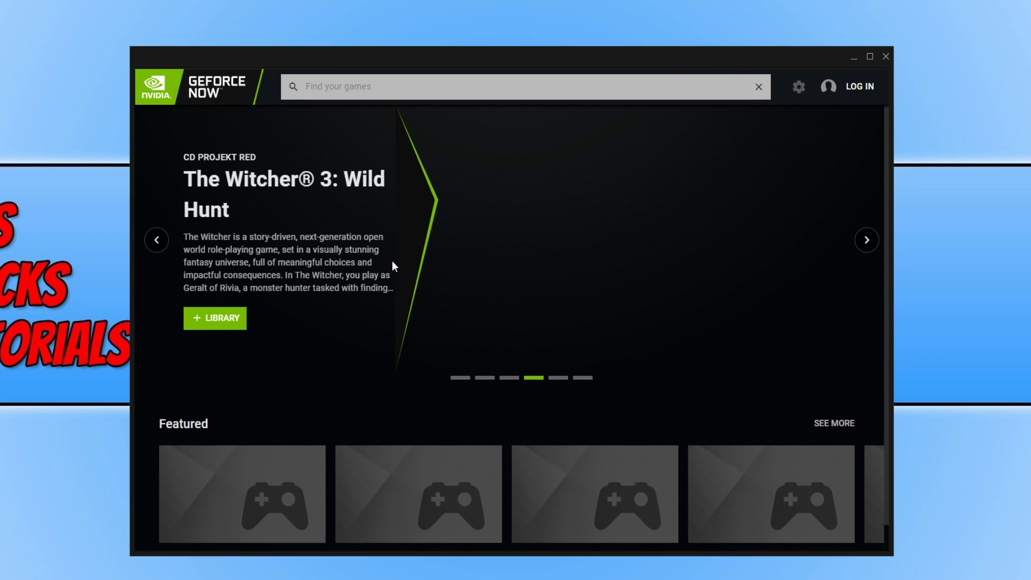
{"action": "scroll", "coordinate": [481, 406], "scroll_direction": "down", "scroll_amount": 1}
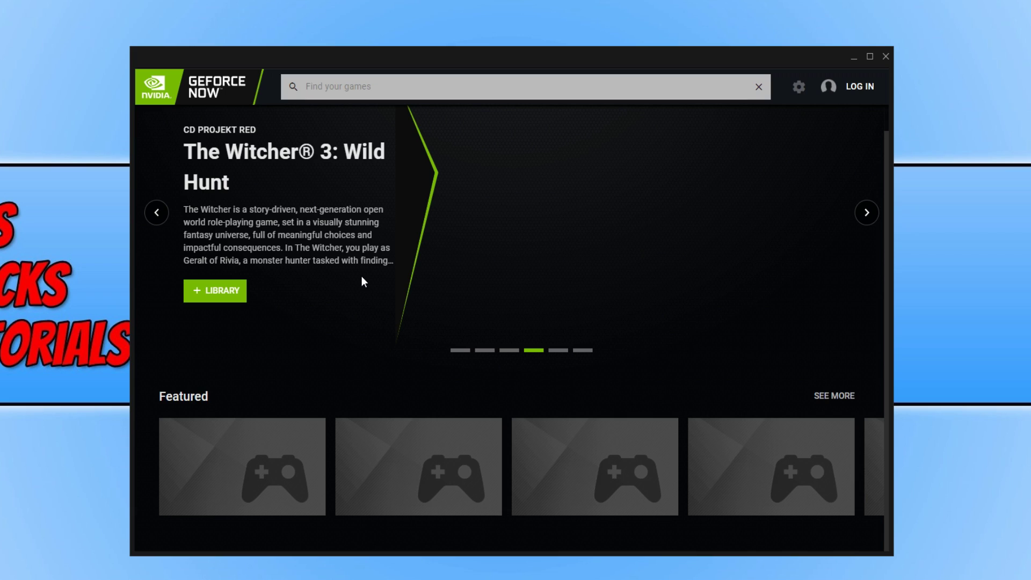
{"action": "scroll", "coordinate": [362, 276], "scroll_direction": "up", "scroll_amount": 1}
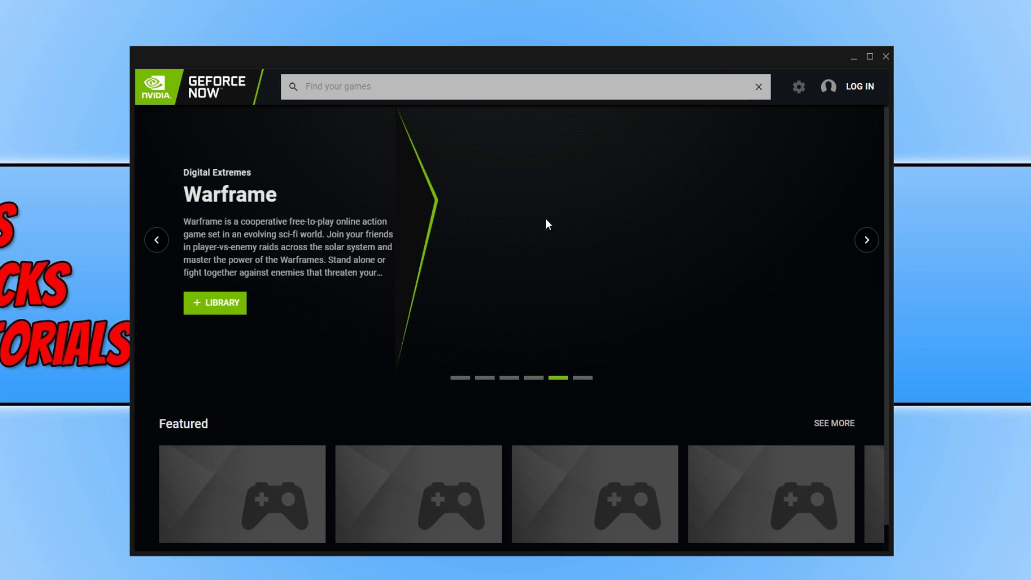
{"action": "left_click", "coordinate": [855, 87]}
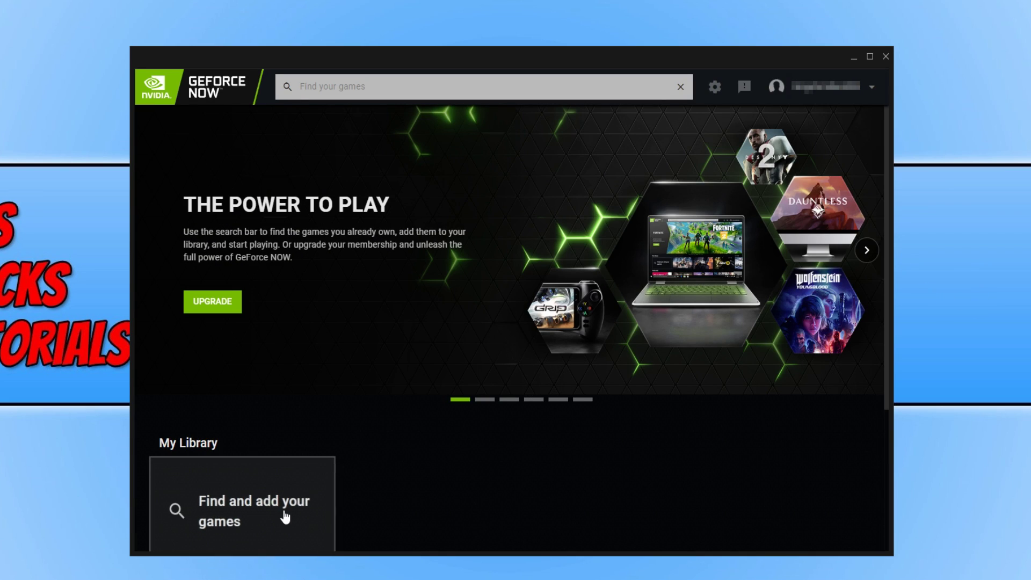
Search the games for "fortni", add Fortnite to the library and continue past the ownership question
{"action": "left_click", "coordinate": [227, 497]}
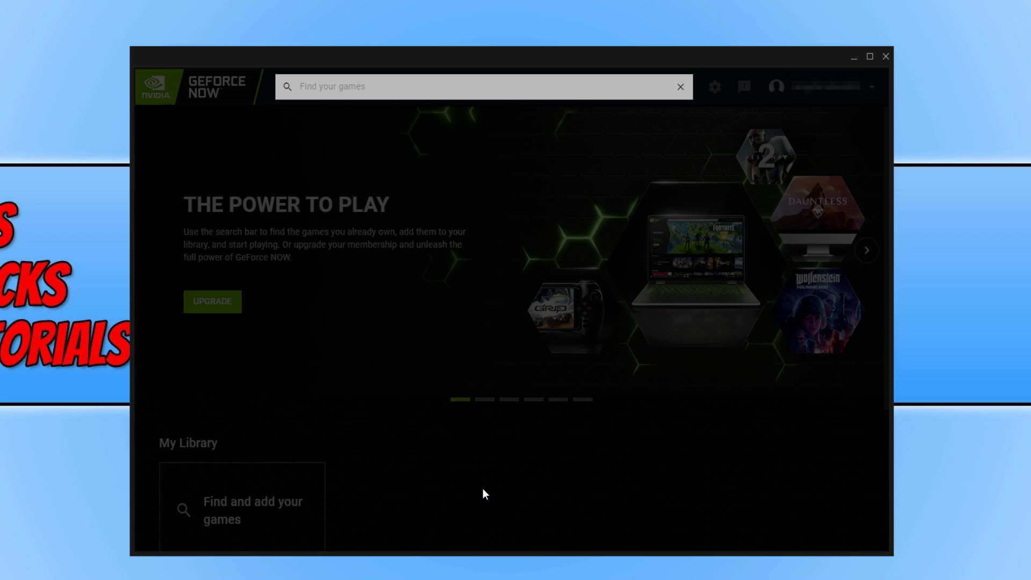
{"action": "type", "text": "fortni"}
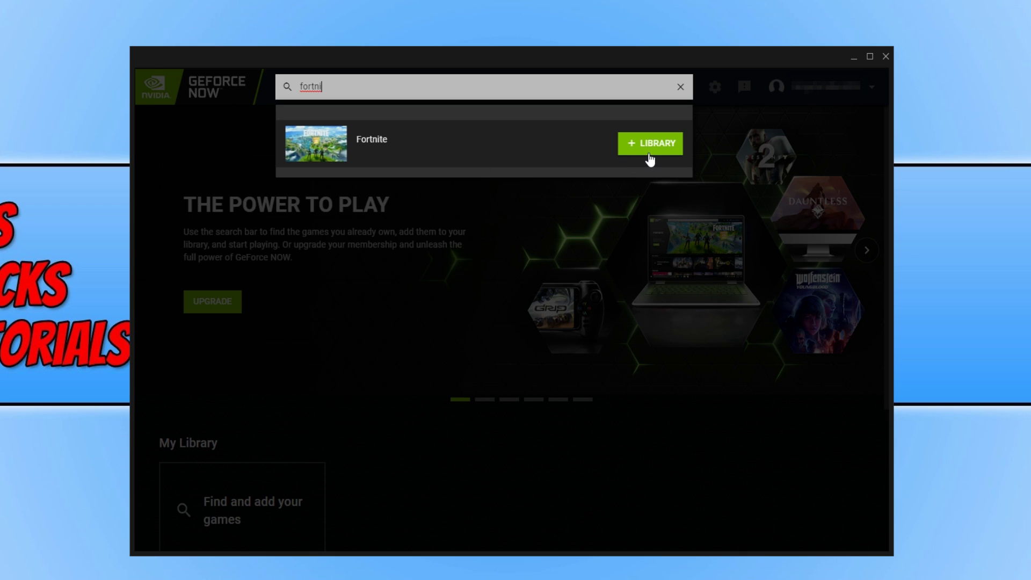
{"action": "left_click", "coordinate": [670, 153]}
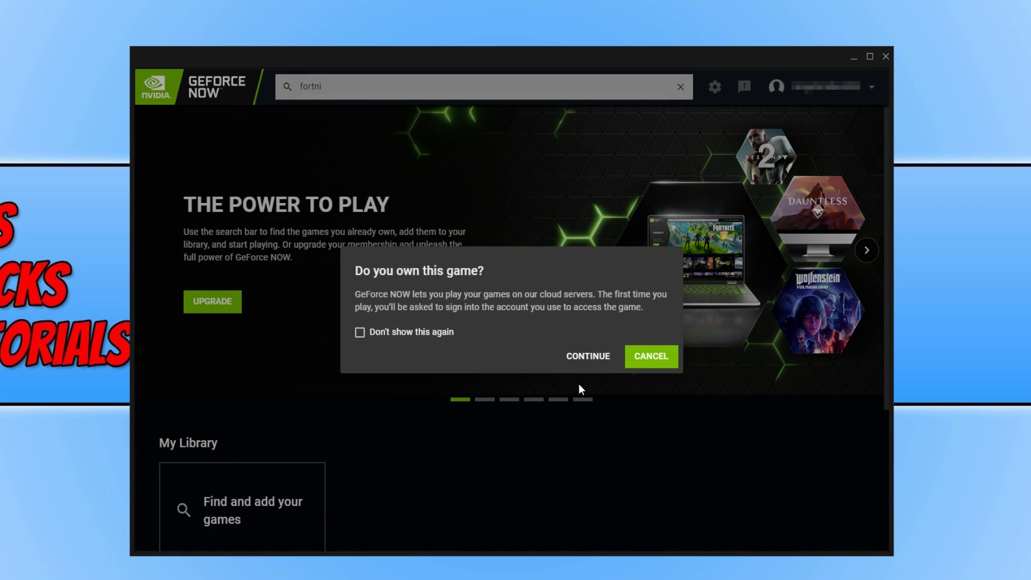
{"action": "left_click", "coordinate": [586, 357]}
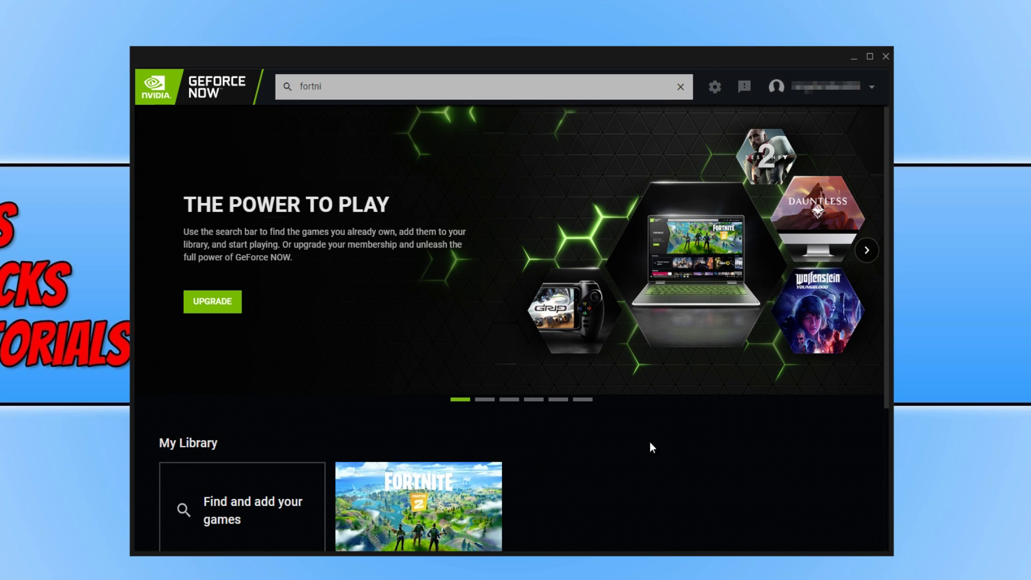
{"action": "mouse_move", "coordinate": [379, 508]}
{"action": "mouse_move", "coordinate": [443, 516]}
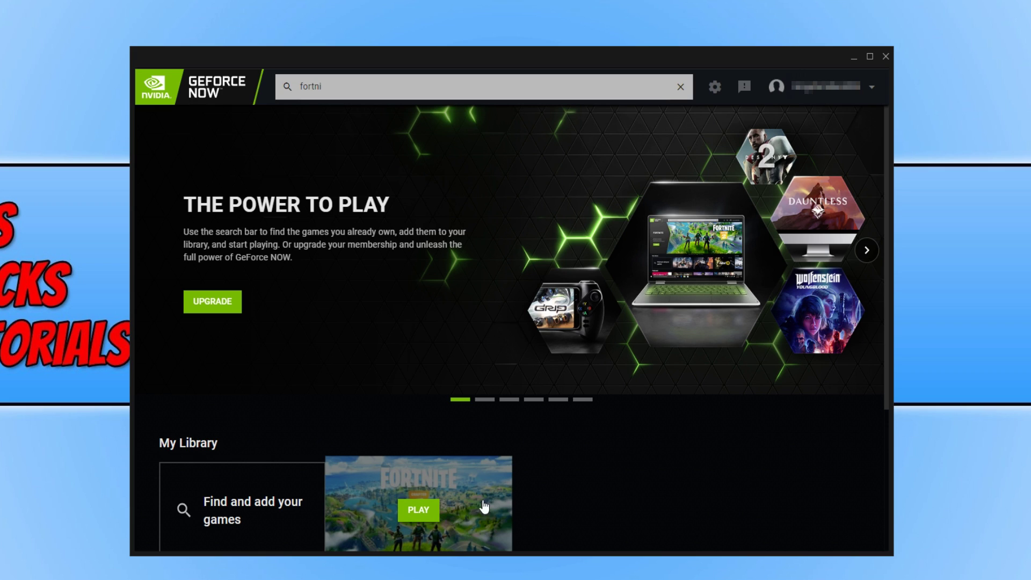
Set the server location to EU Central 2 in the GeForce NOW settings
{"action": "left_click", "coordinate": [715, 86]}
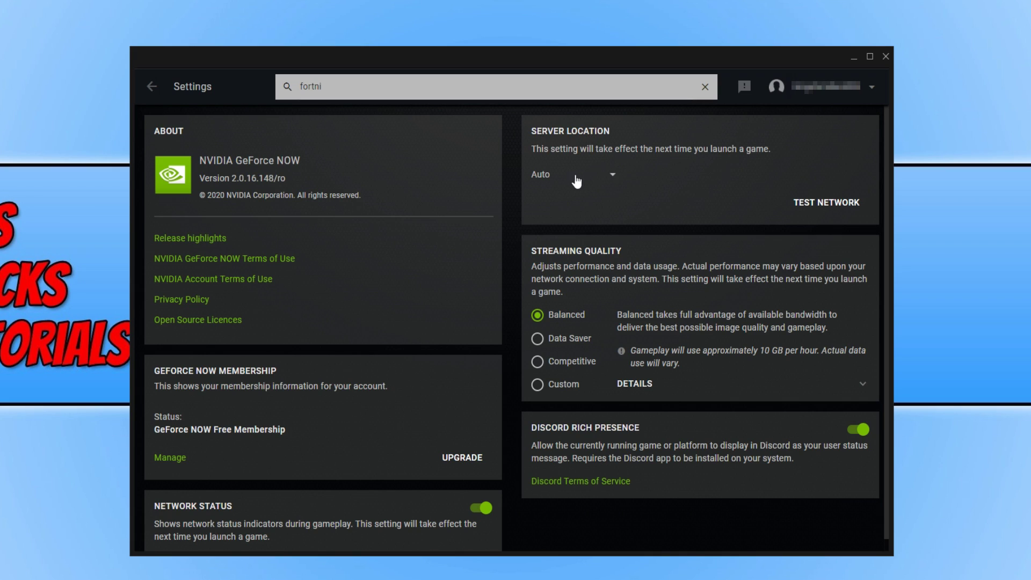
{"action": "left_click", "coordinate": [612, 177]}
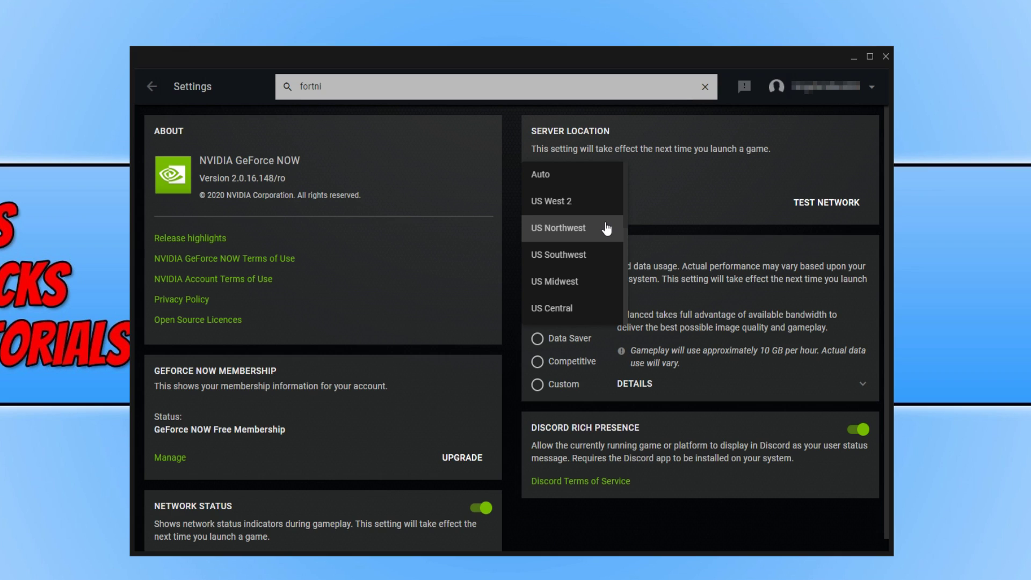
{"action": "scroll", "coordinate": [606, 228], "scroll_direction": "down", "scroll_amount": 2}
{"action": "scroll", "coordinate": [606, 229], "scroll_direction": "down", "scroll_amount": 1}
{"action": "scroll", "coordinate": [600, 249], "scroll_direction": "down", "scroll_amount": 3}
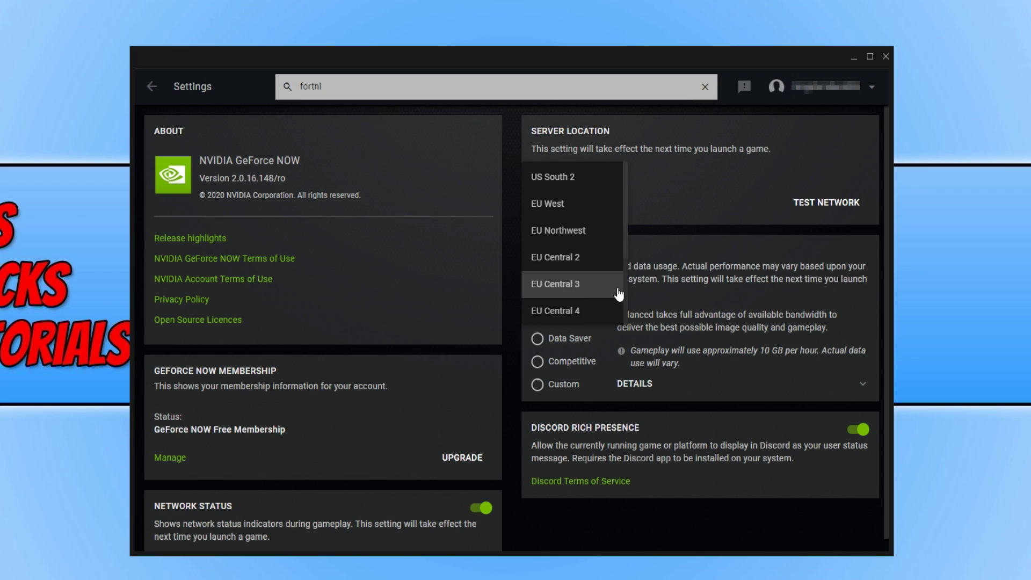
{"action": "scroll", "coordinate": [594, 268], "scroll_direction": "down", "scroll_amount": 1}
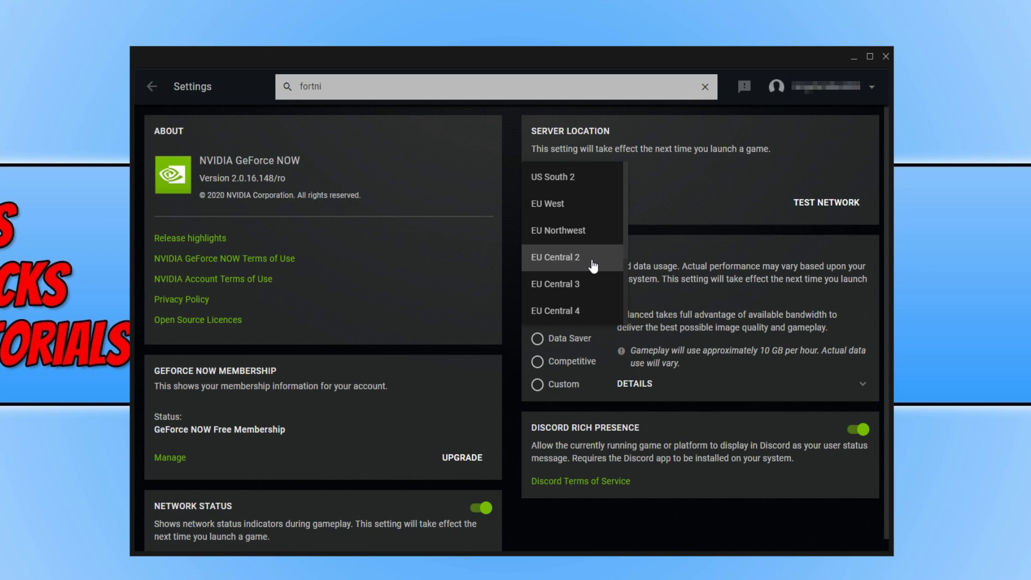
{"action": "left_click", "coordinate": [593, 265]}
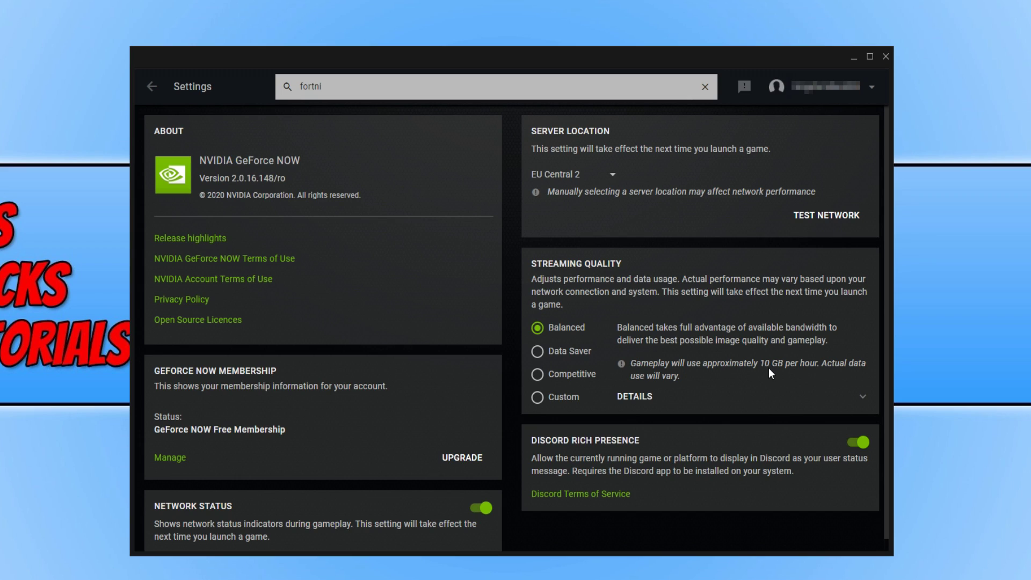
Try the Data Saver, Competitive and Custom streaming quality modes, check the custom frame rate choices, and return to Balanced
{"action": "left_click", "coordinate": [574, 354]}
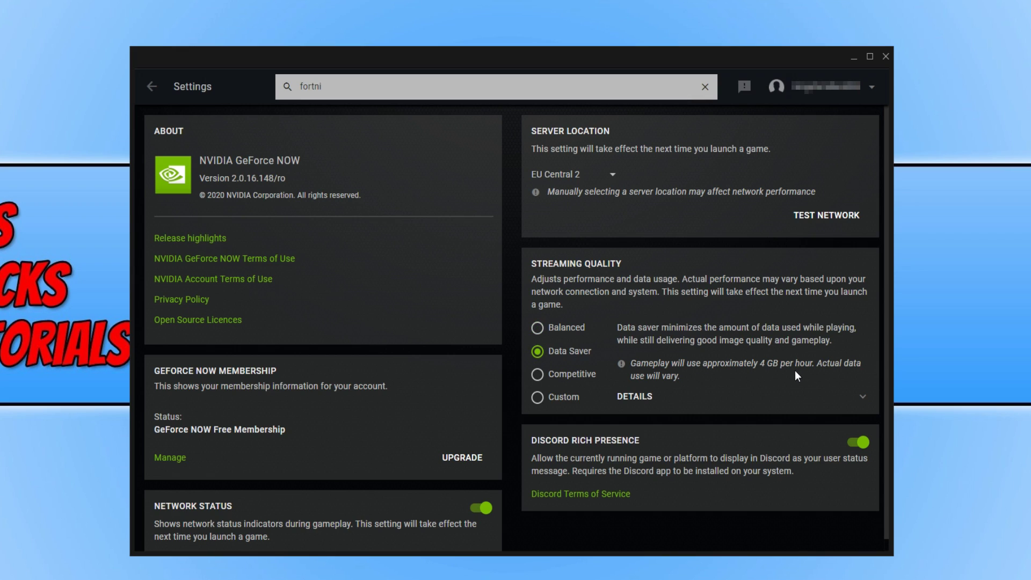
{"action": "left_click", "coordinate": [588, 376]}
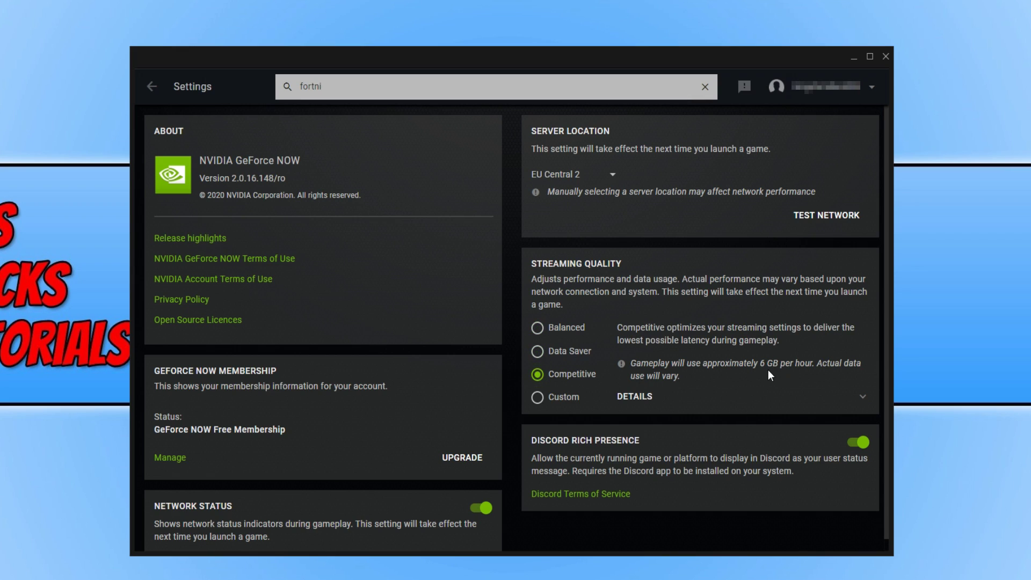
{"action": "left_click", "coordinate": [570, 399]}
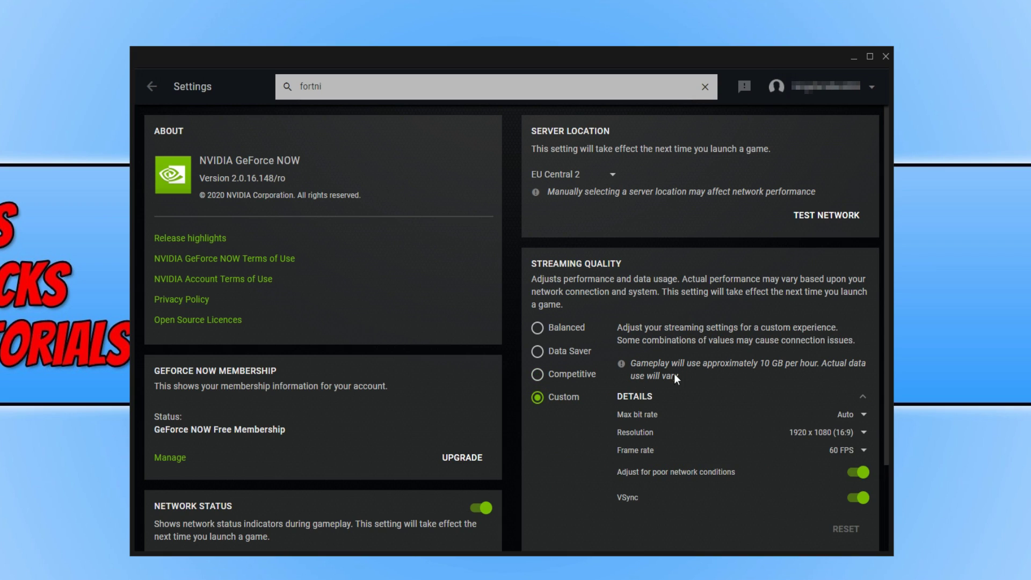
{"action": "scroll", "coordinate": [766, 335], "scroll_direction": "down", "scroll_amount": 2}
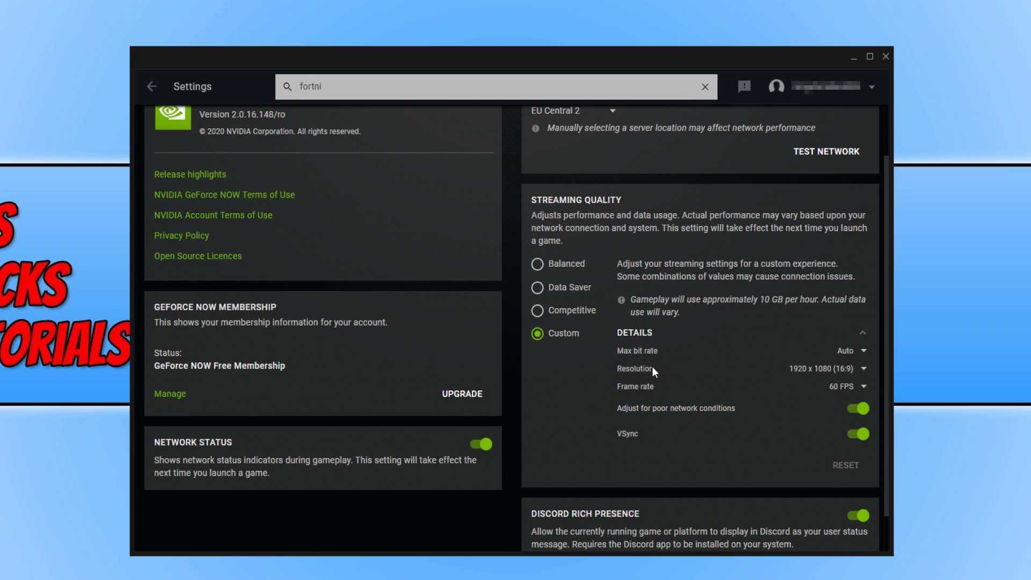
{"action": "left_click", "coordinate": [860, 387]}
{"action": "left_click", "coordinate": [787, 385]}
{"action": "left_click", "coordinate": [560, 266]}
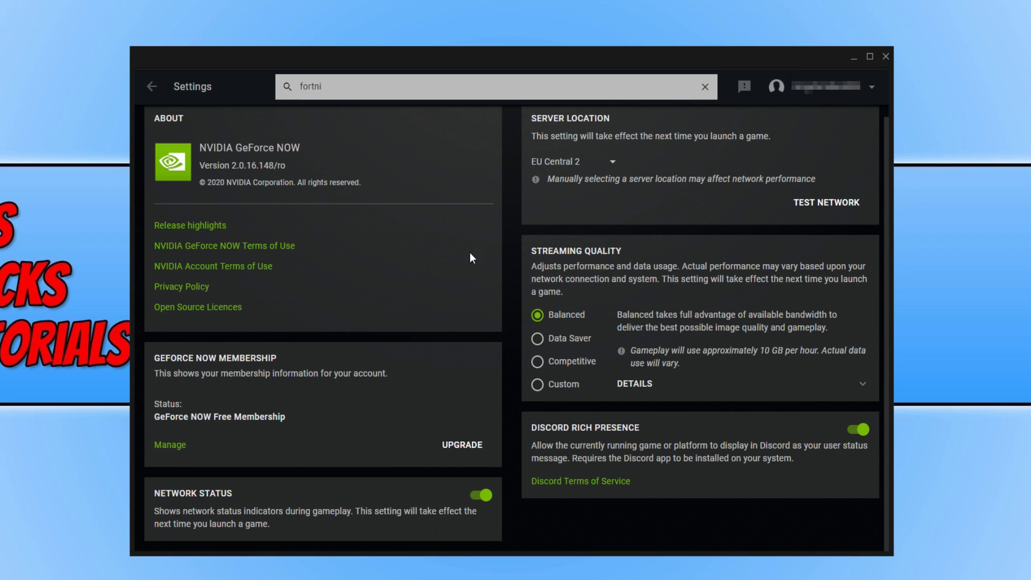
Leave the settings, launch Fortnite from My Library and allow NVIDIA GeForce NOW through the firewall on private networks
{"action": "left_click", "coordinate": [152, 90]}
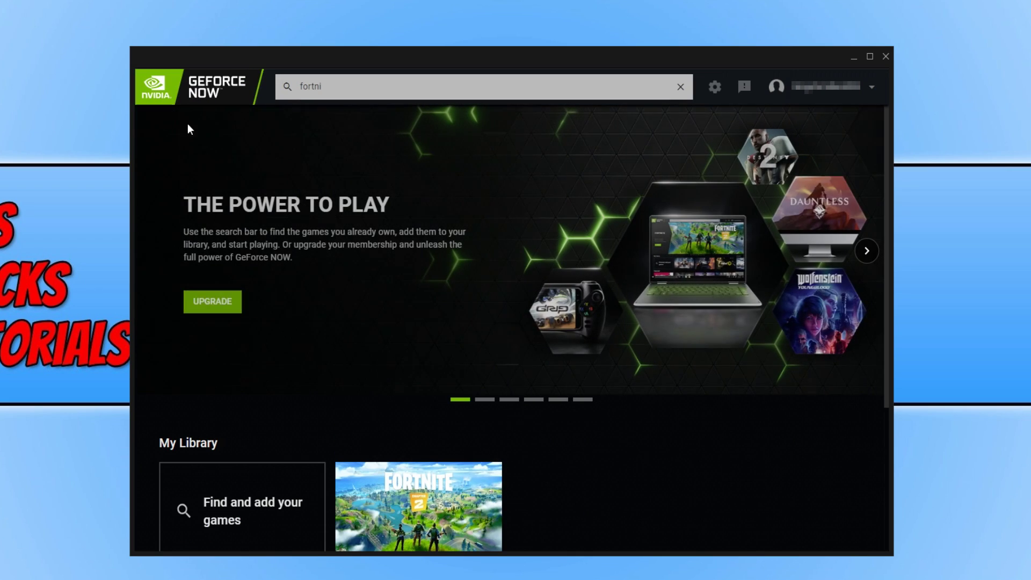
{"action": "scroll", "coordinate": [569, 451], "scroll_direction": "down", "scroll_amount": 2}
{"action": "mouse_move", "coordinate": [456, 400]}
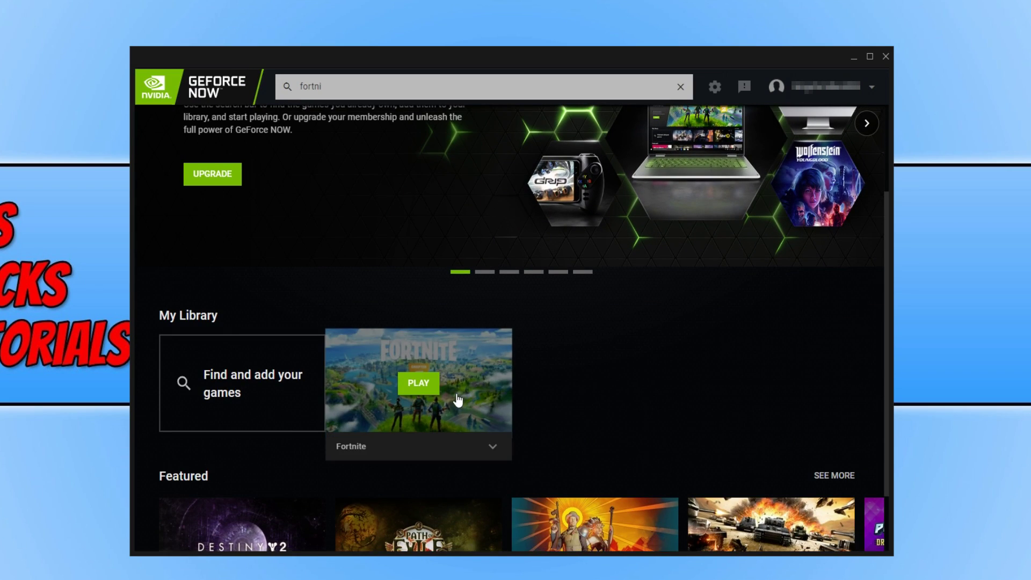
{"action": "left_click", "coordinate": [429, 385]}
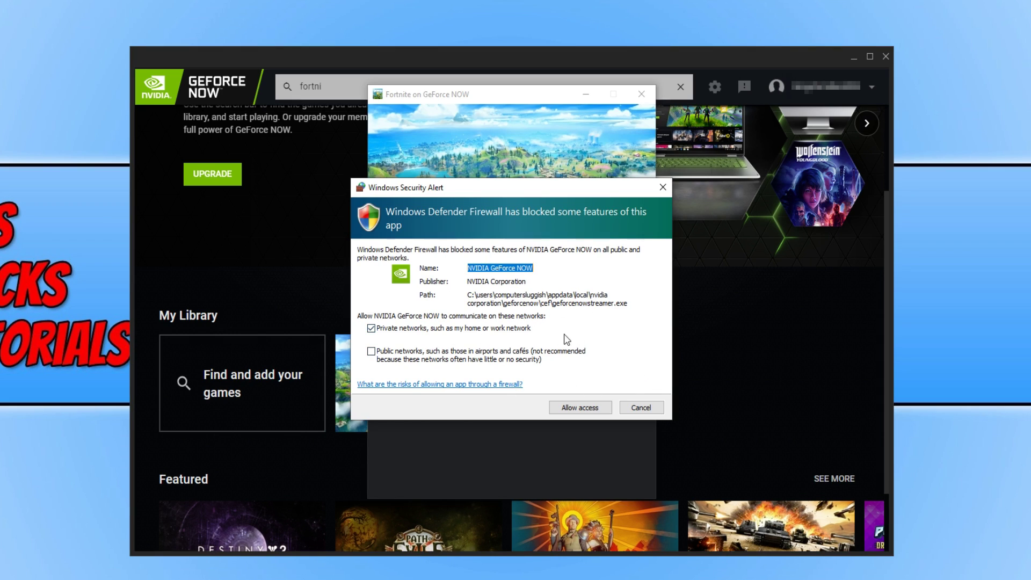
{"action": "left_click", "coordinate": [584, 409]}
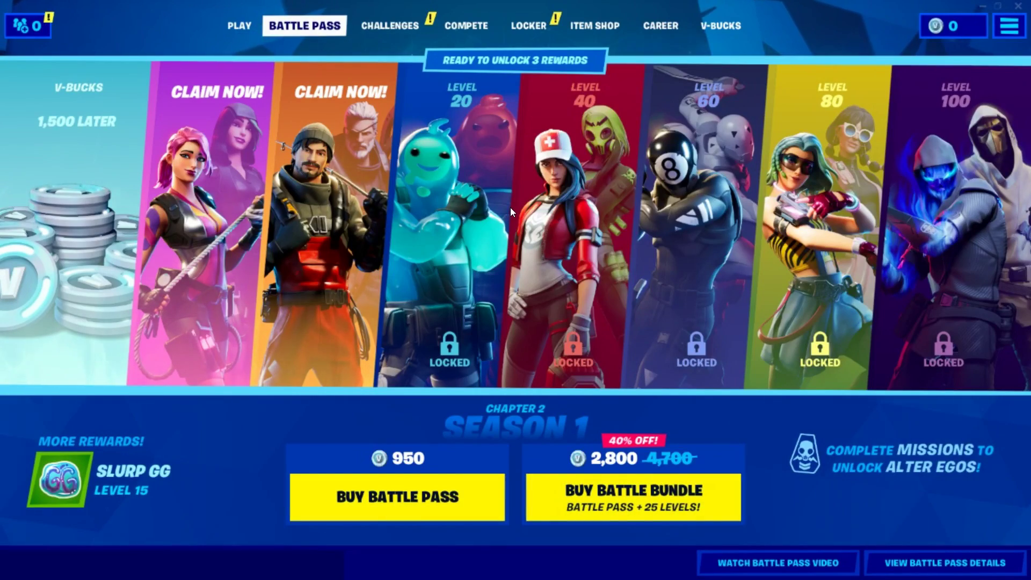
Start a Squads match from the Fortnite lobby and run the character forward across the grass
{"action": "left_click", "coordinate": [242, 28]}
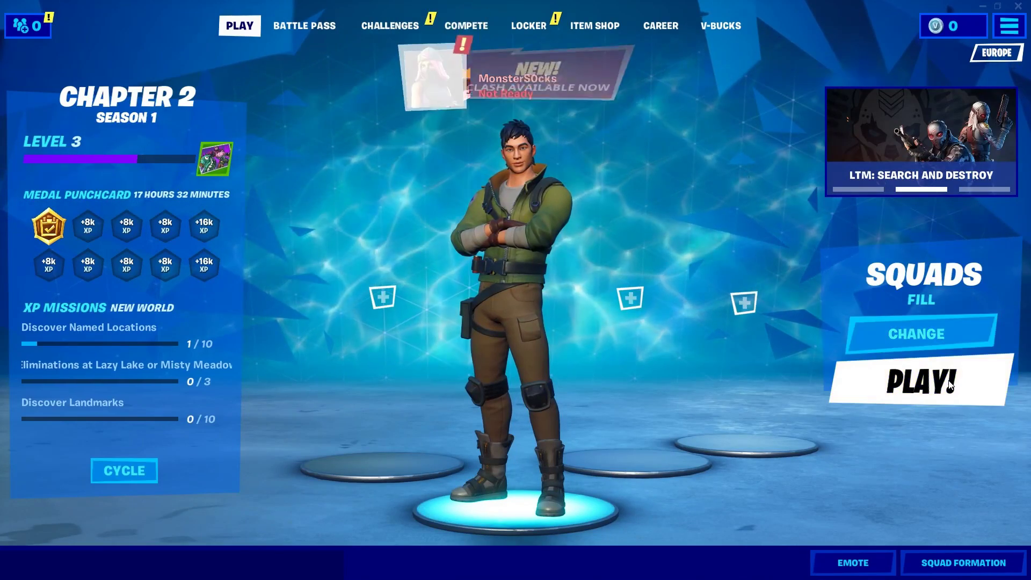
{"action": "left_click", "coordinate": [950, 385]}
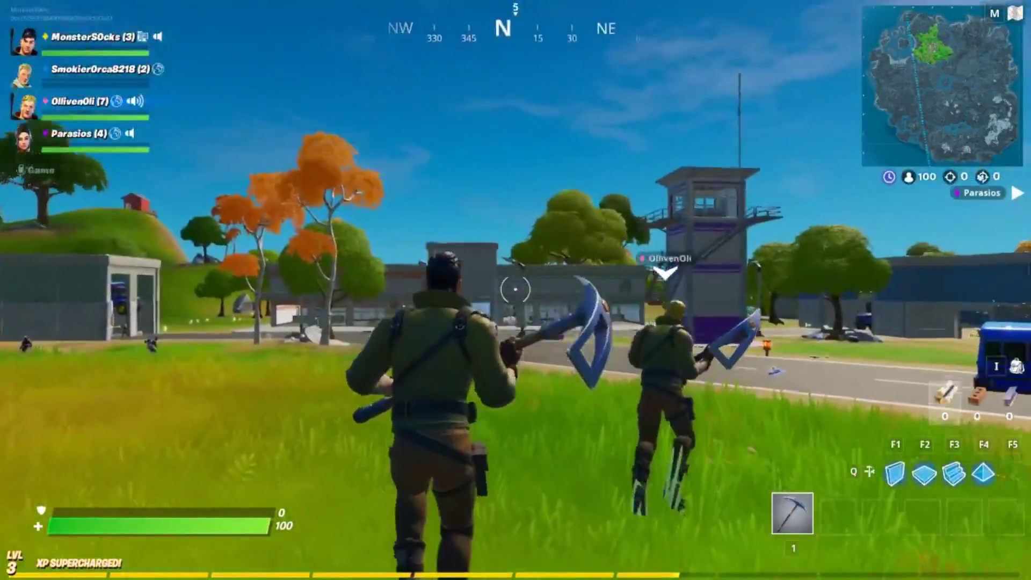
{"action": "key", "text": "w"}
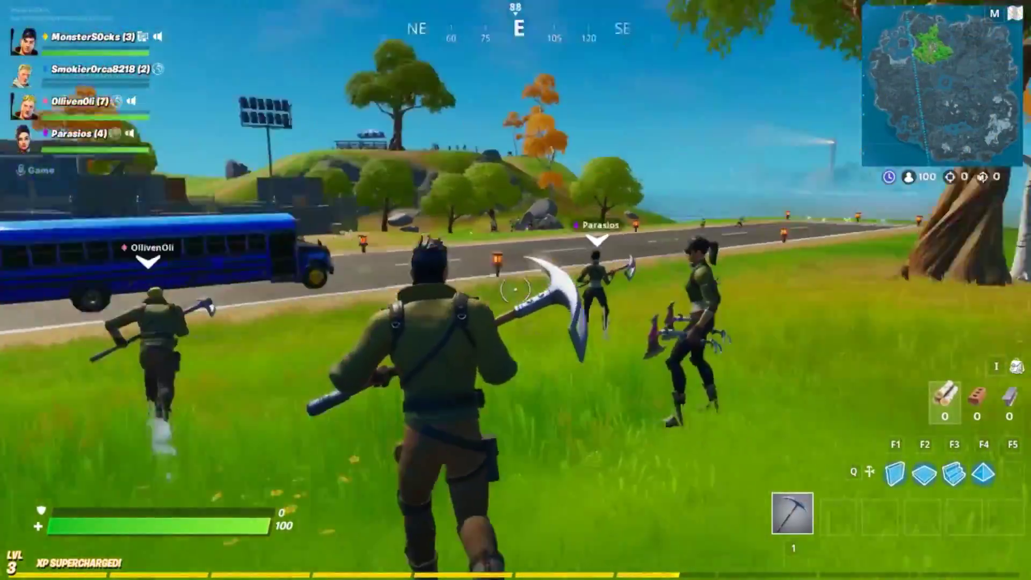
{"action": "key", "text": "w"}
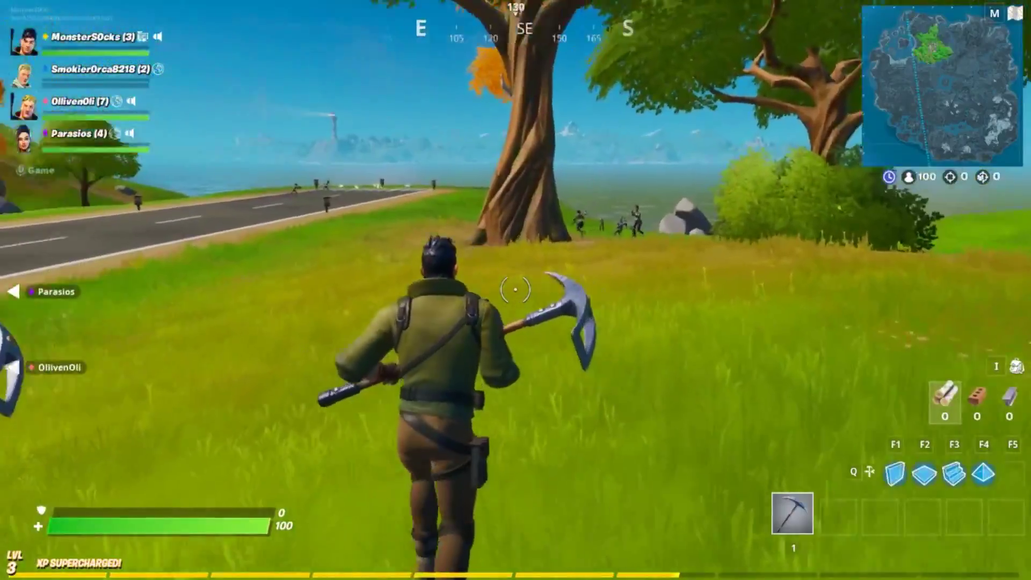
Run the character around the pre-match island, from the grass near the blue bus onto the road and along it while waiting for the Battle Bus
{"action": "key", "text": "w"}
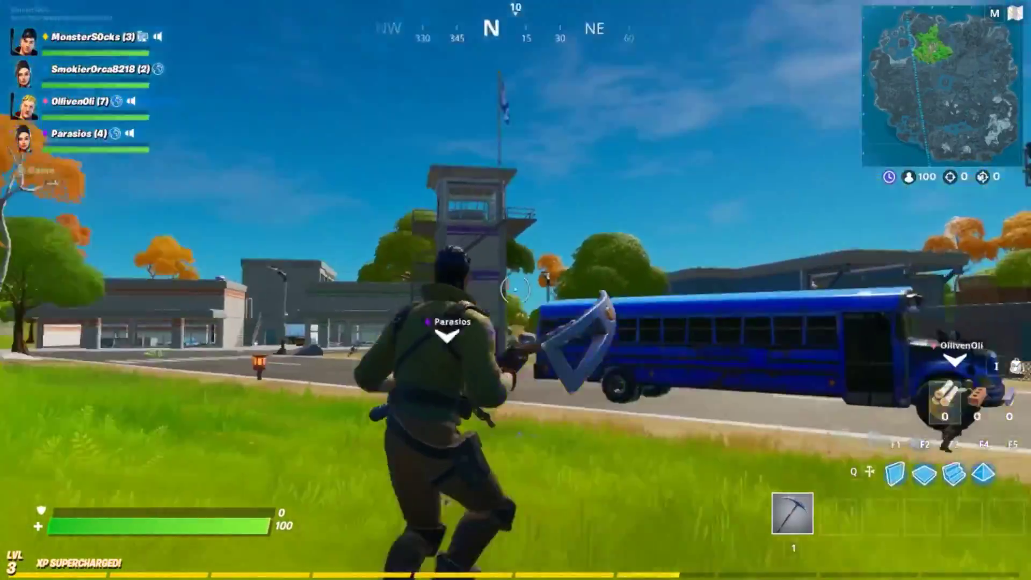
{"action": "key", "text": "w"}
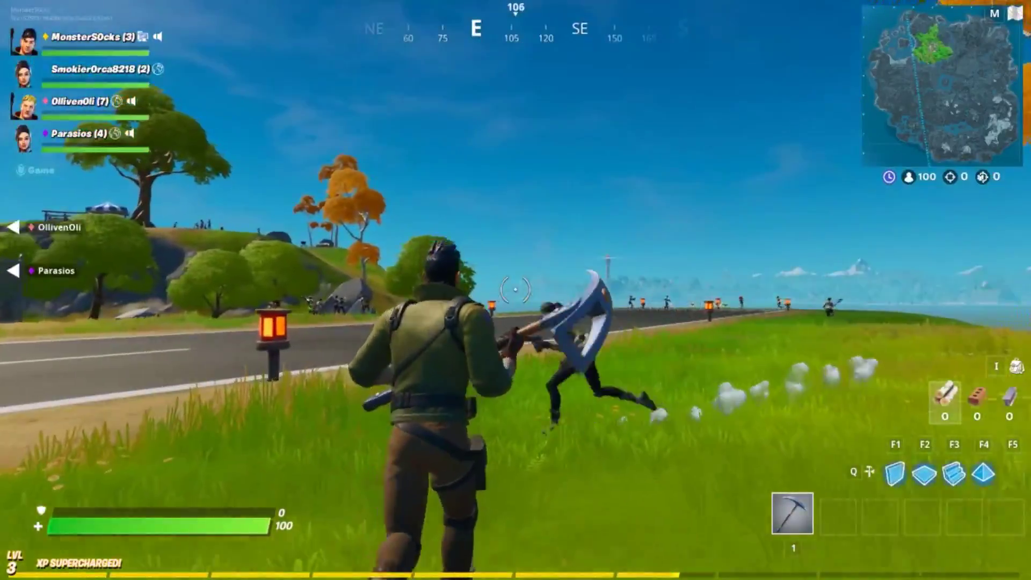
{"action": "key", "text": "w"}
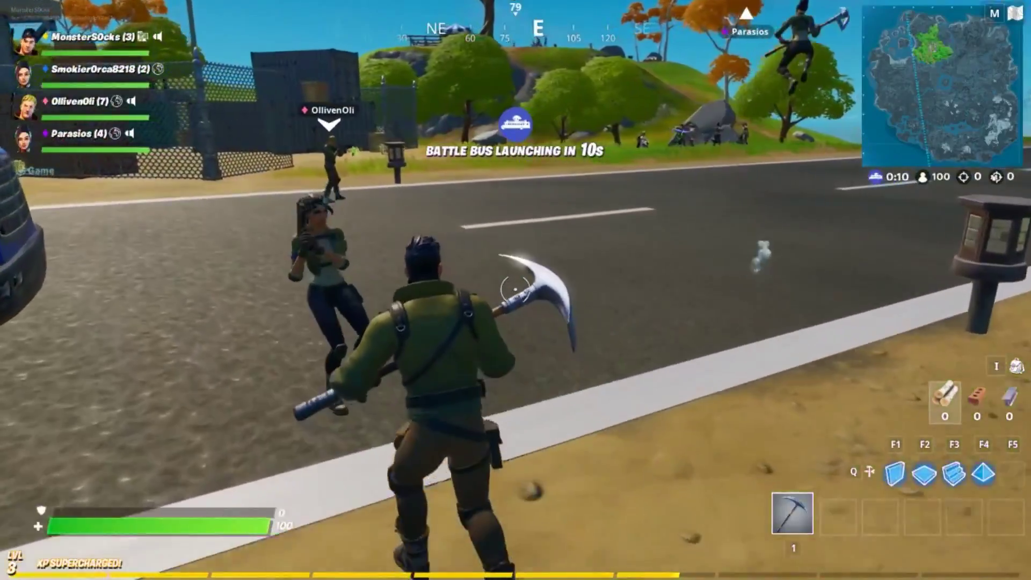
{"action": "key", "text": "w"}
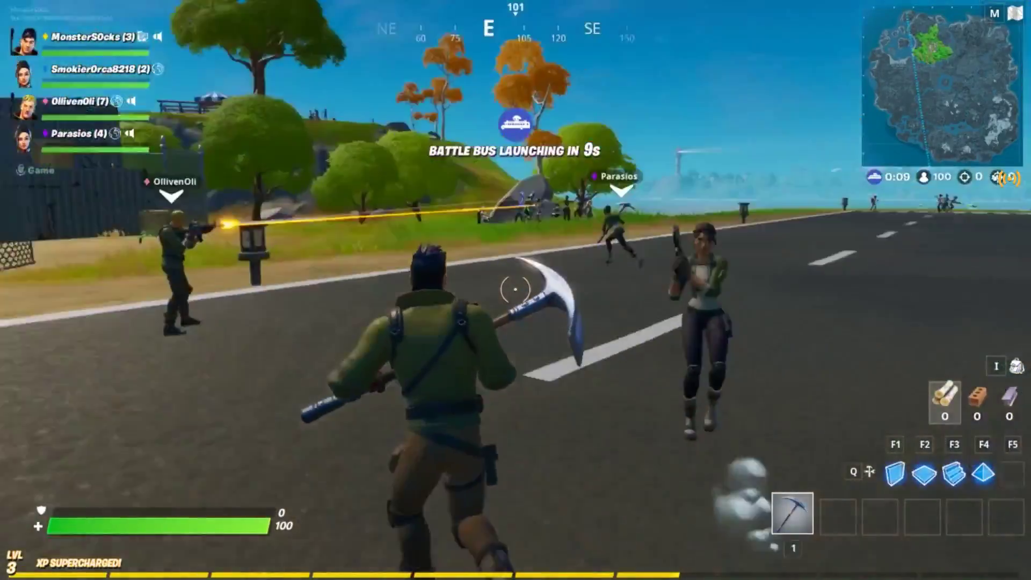
{"action": "key", "text": "w"}
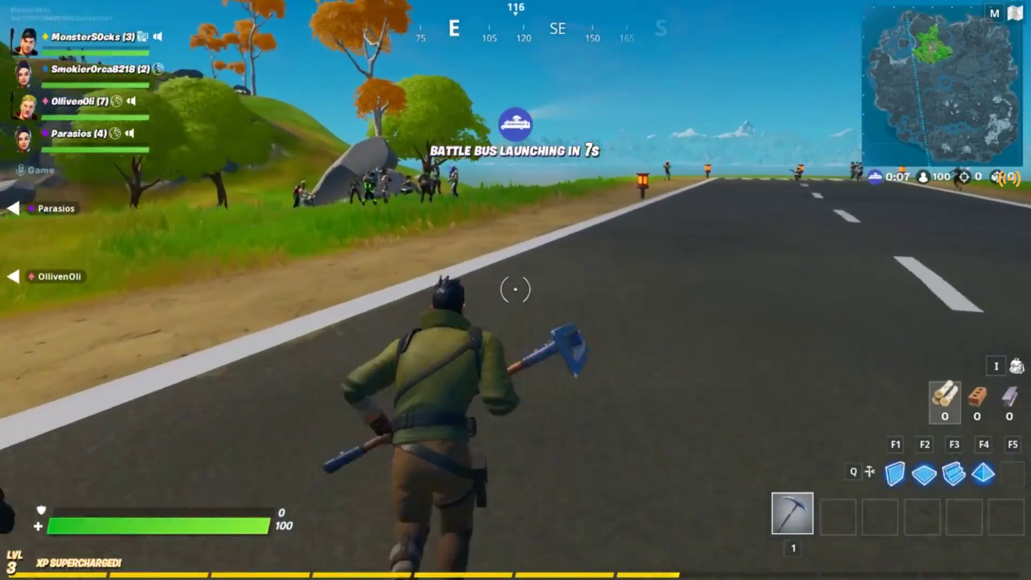
{"action": "key", "text": "w"}
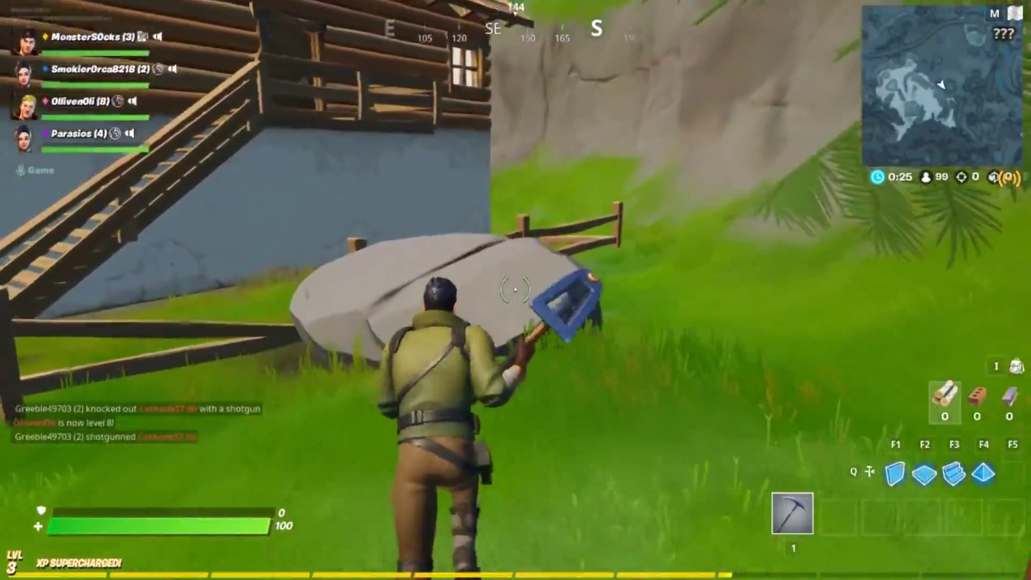
Run the character around the wooden fence, past the house and east through the trees toward the rocky waterfall
{"action": "key", "text": "w"}
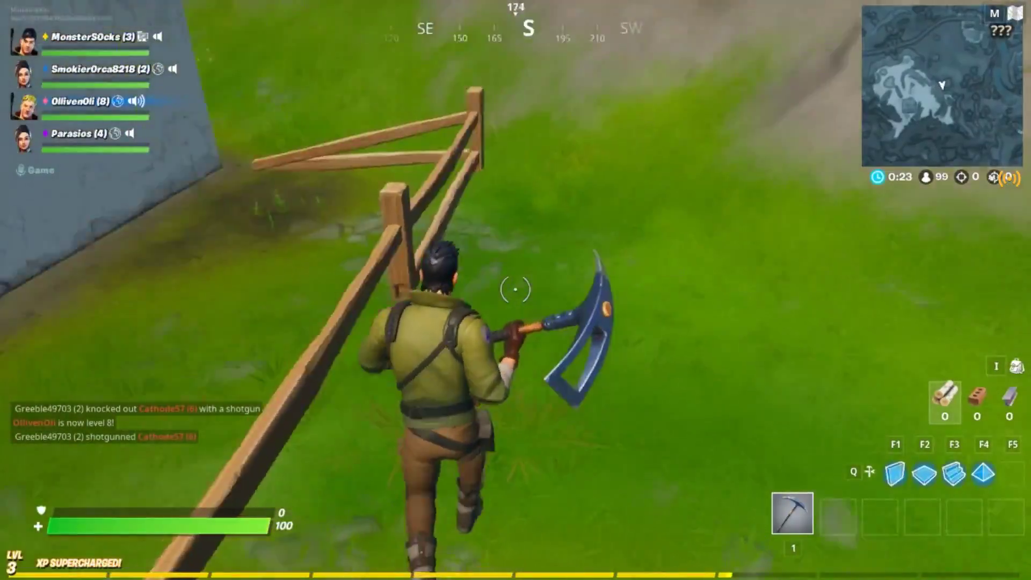
{"action": "key", "text": "w"}
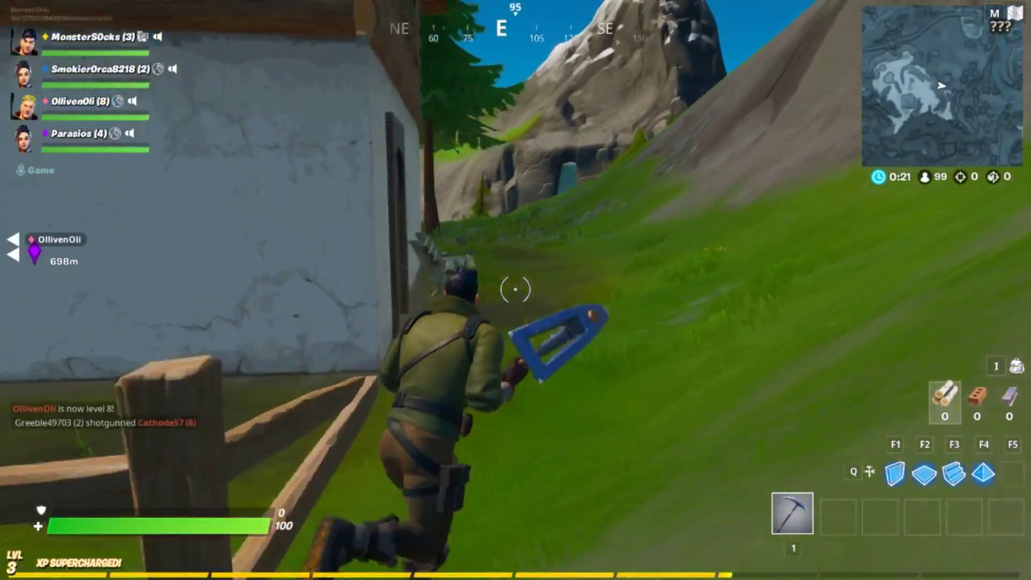
{"action": "key", "text": "w"}
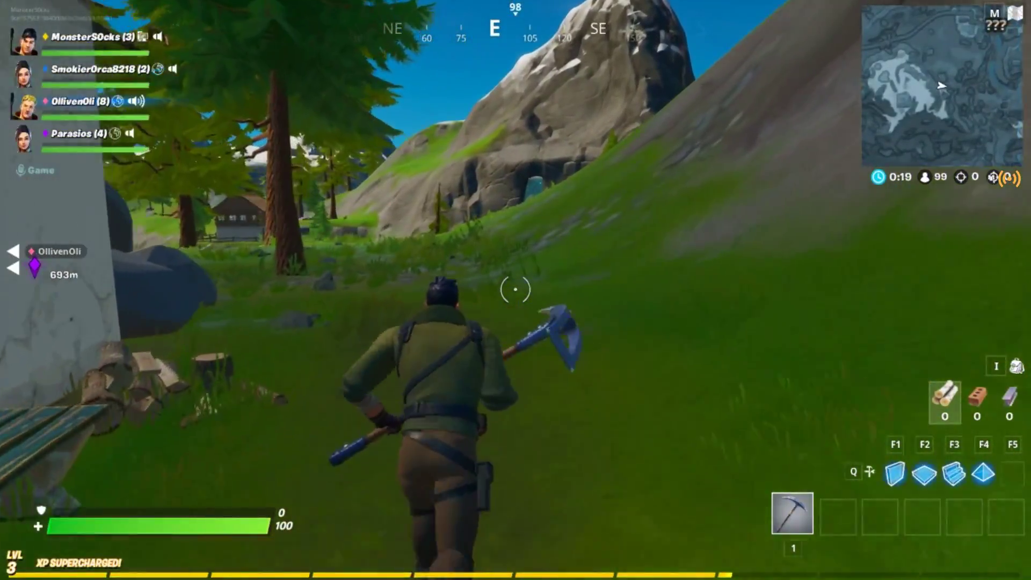
{"action": "key", "text": "w"}
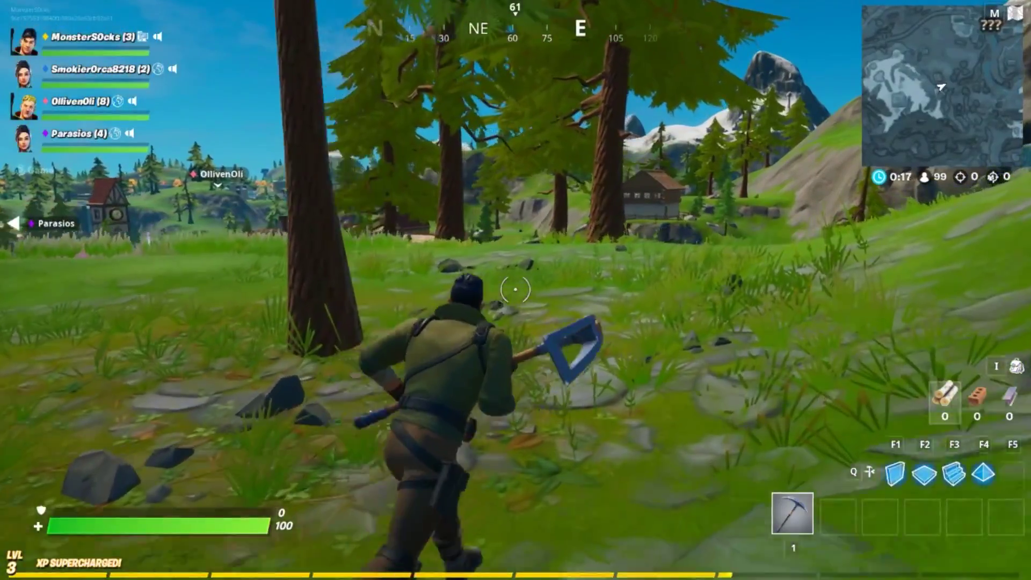
{"action": "key", "text": "w"}
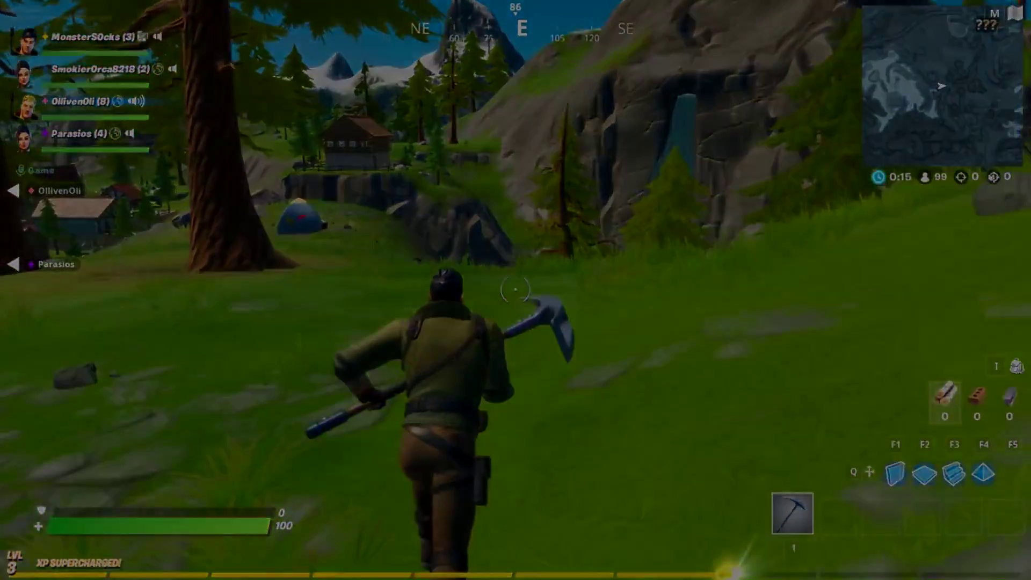